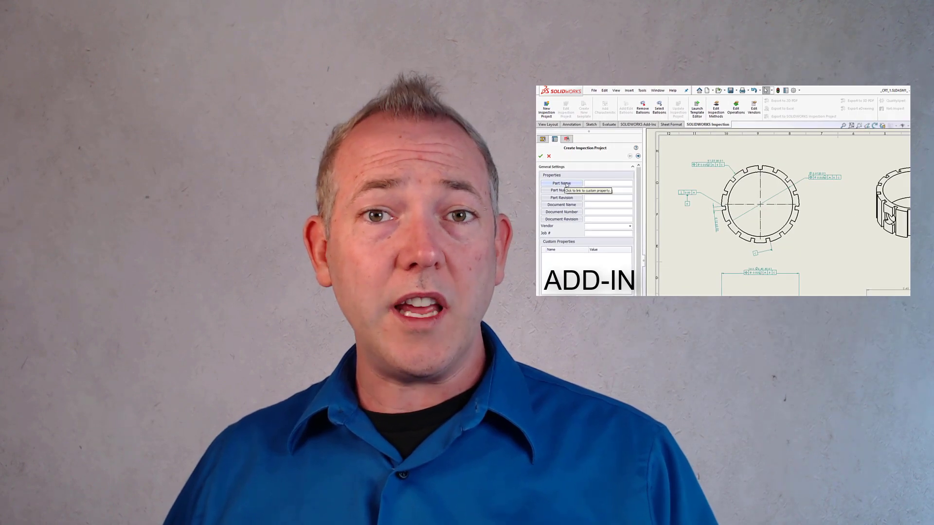
# Link the inspection project's Part Name to the model's PartName custom property and open the Part Number link.
pyautogui.click(565, 184)
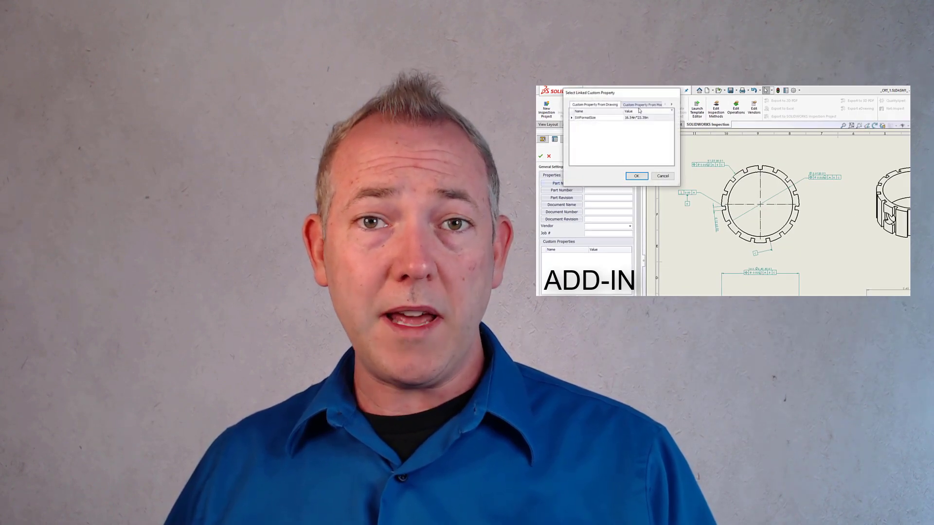
pyautogui.click(644, 105)
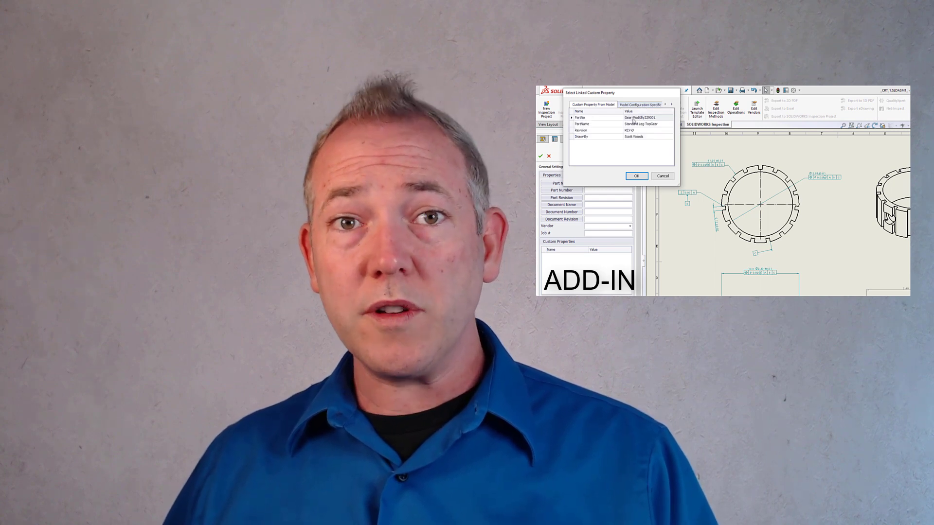
pyautogui.click(633, 125)
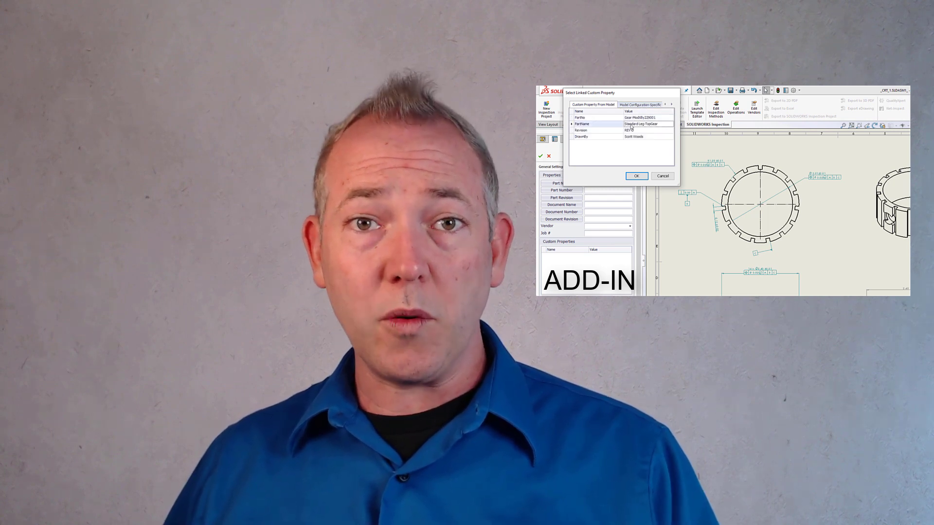
pyautogui.click(637, 177)
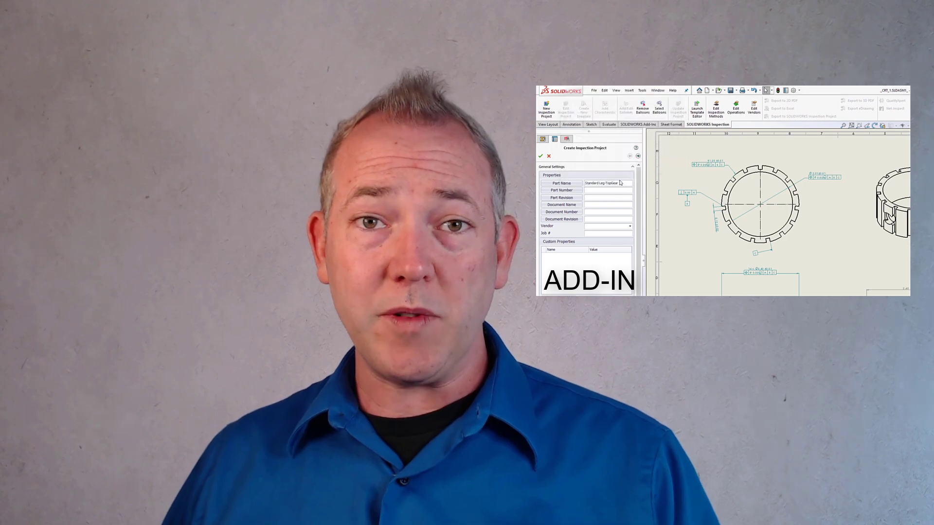
pyautogui.click(578, 190)
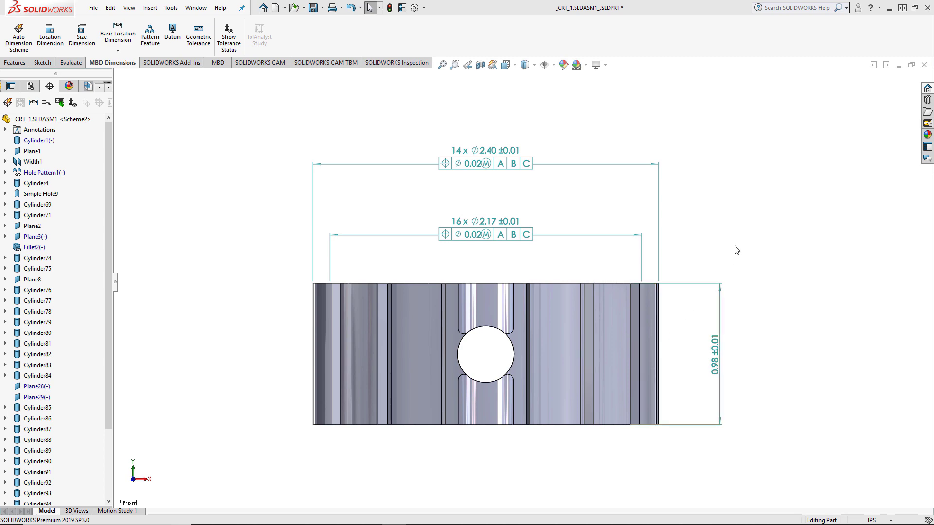
# Add a DimXpert size dimension to the two-hole pattern through the ring wall and place it below the part.
pyautogui.moveTo(744, 233)
pyautogui.mouseDown(button='middle')
pyautogui.moveTo(728, 235)
pyautogui.moveTo(708, 261)
pyautogui.moveTo(711, 281)
pyautogui.mouseUp(button='middle')
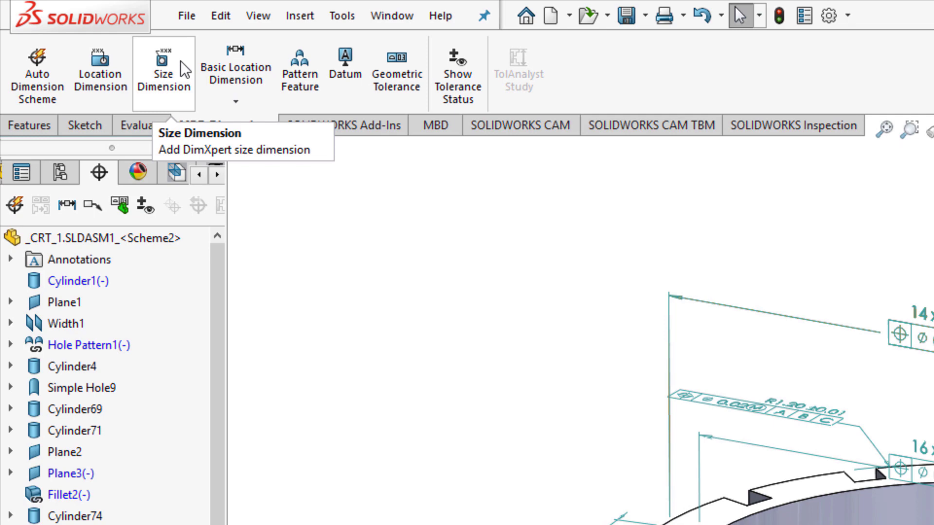
pyautogui.click(178, 68)
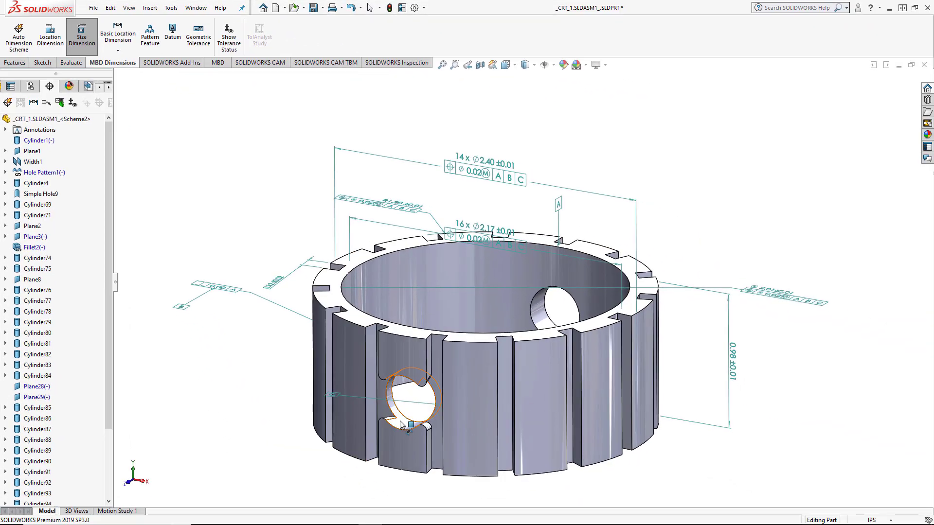
pyautogui.click(400, 425)
pyautogui.click(290, 491)
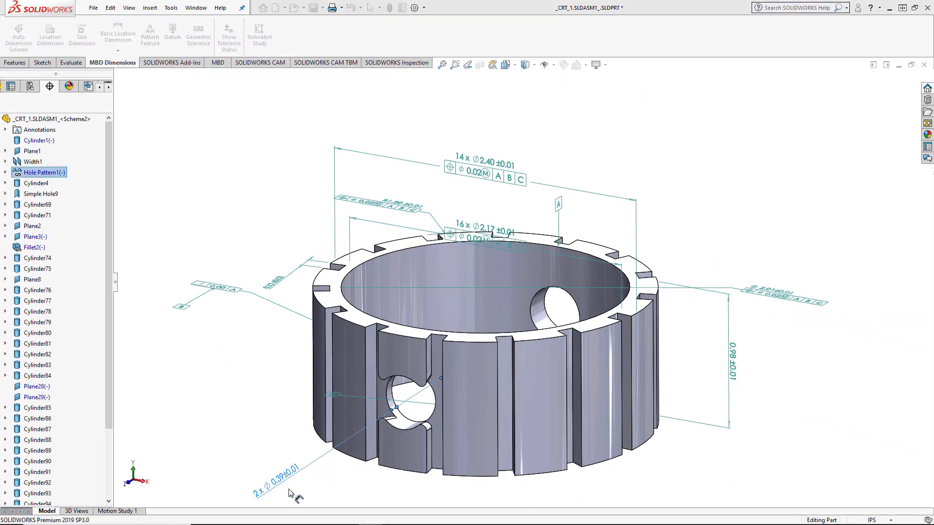
# In the front view, give the hole-pattern dimension a custom text position with horizontal text on a bent leader.
pyautogui.click(506, 65)
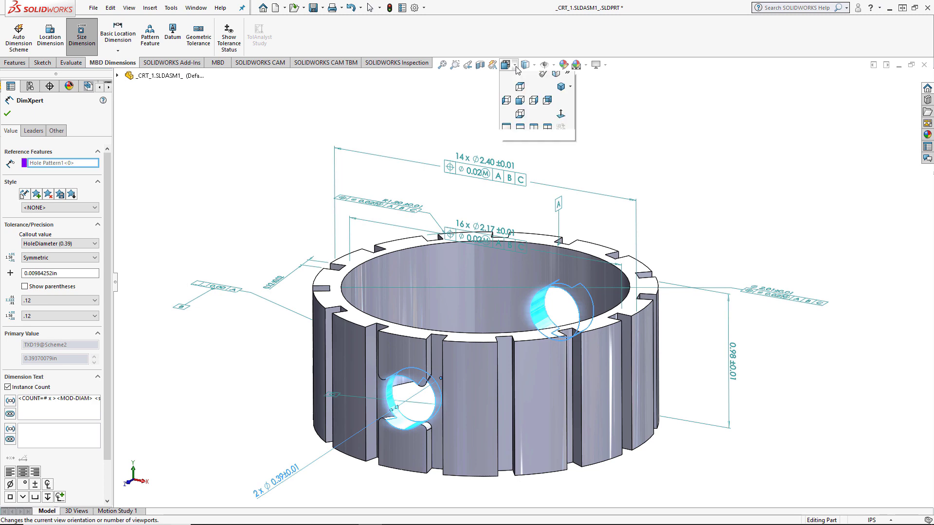
pyautogui.click(519, 106)
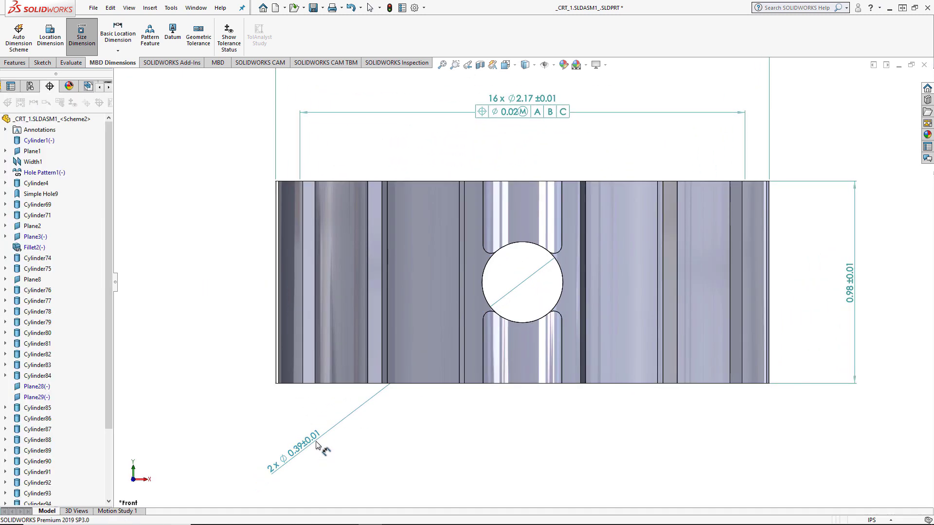
pyautogui.click(317, 445)
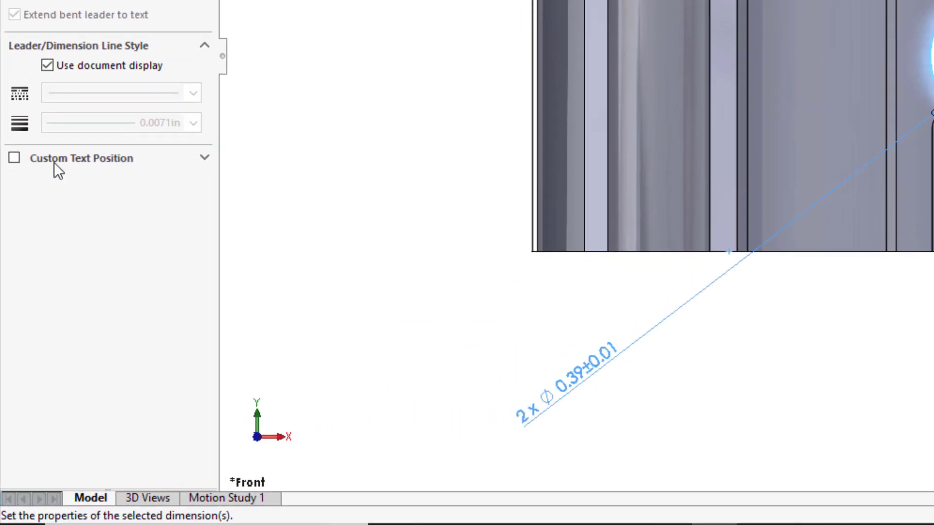
pyautogui.click(55, 161)
pyautogui.click(80, 194)
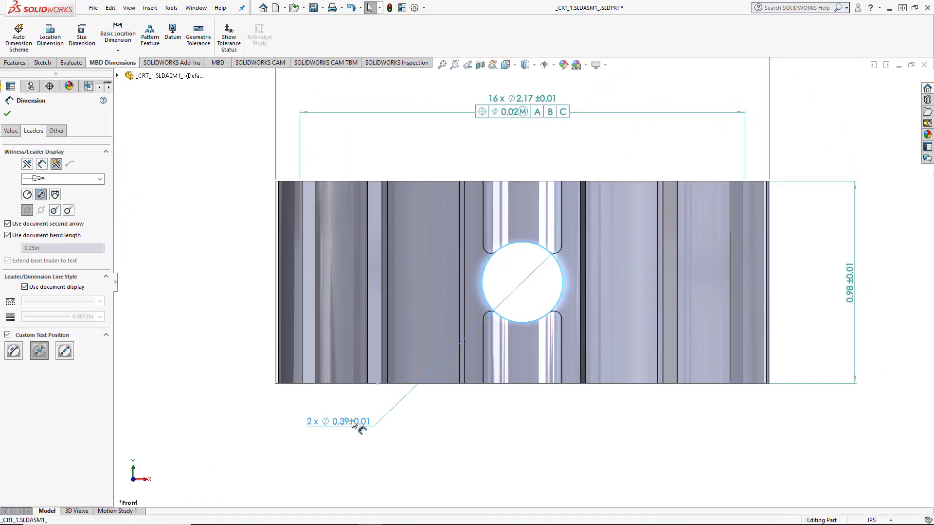
pyautogui.click(510, 464)
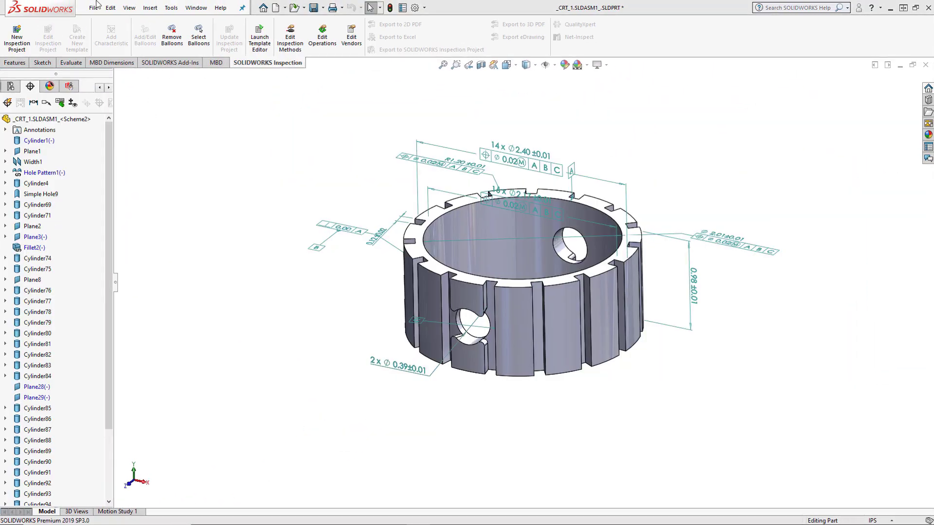
# Add a DrawnBy custom property to the part and enter the drafter's name as its value.
pyautogui.click(93, 8)
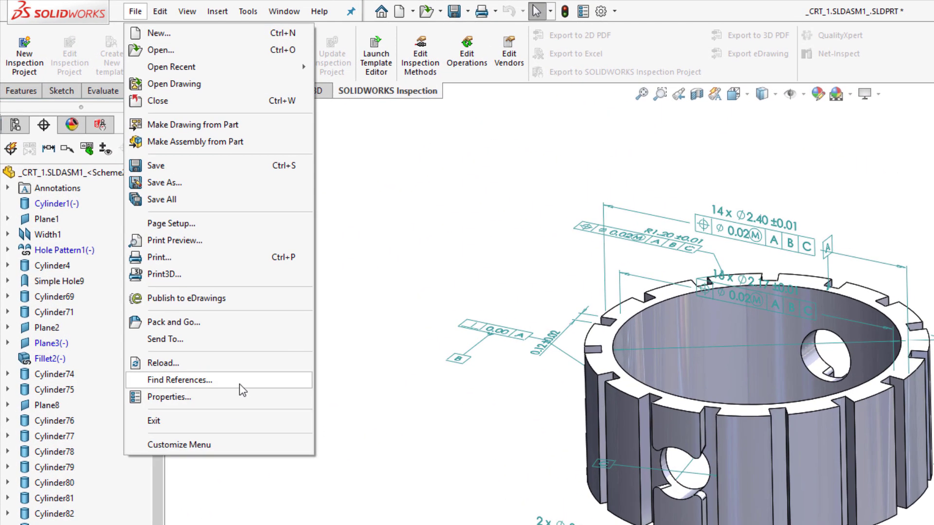
pyautogui.click(153, 274)
pyautogui.click(531, 358)
pyautogui.moveTo(531, 389); pyautogui.dragTo(531, 420)
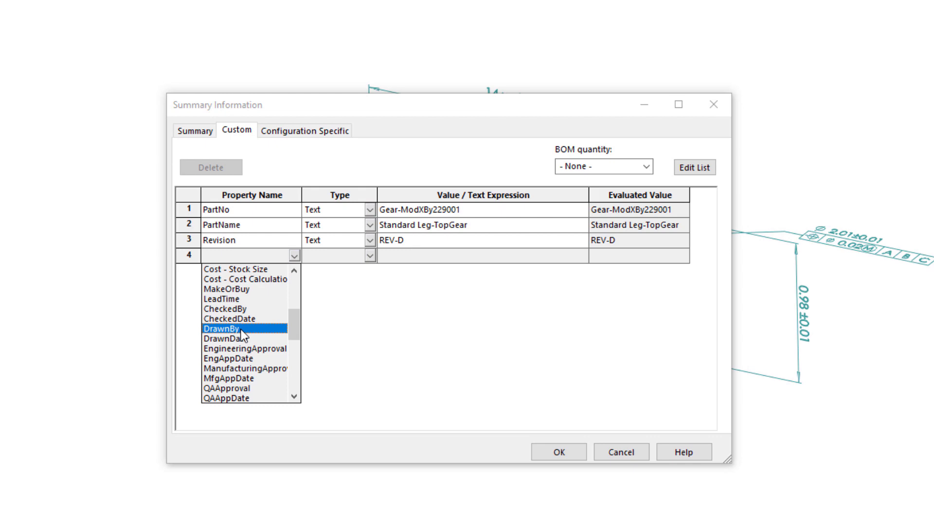
pyautogui.click(482, 427)
pyautogui.click(636, 357)
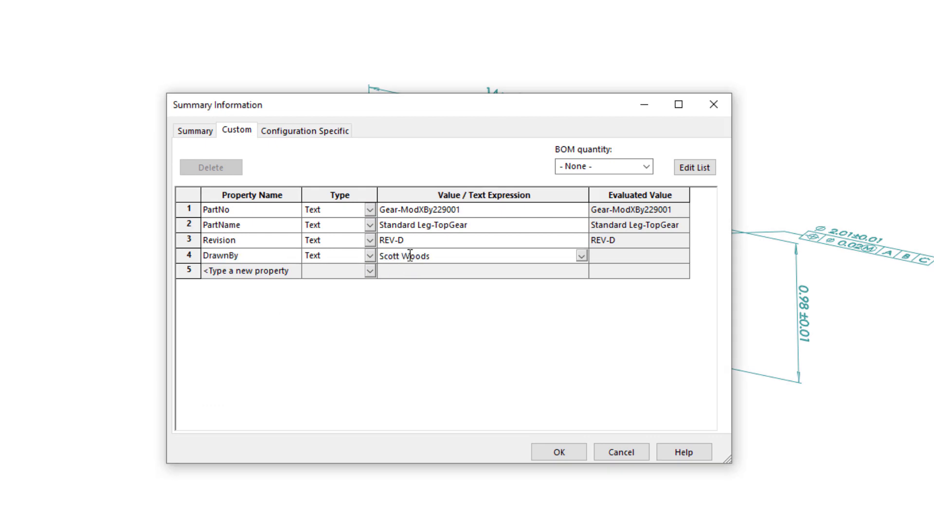
pyautogui.click(559, 453)
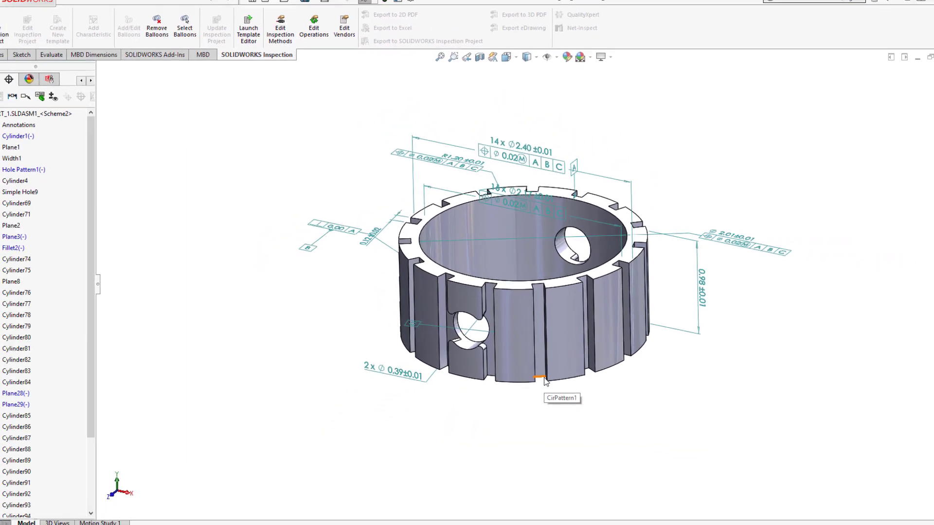
# Create a new drawing from the ring part using the Drawing template.
pyautogui.hotkey('ctrl', '1')
pyautogui.hotkey('ctrl', '7')
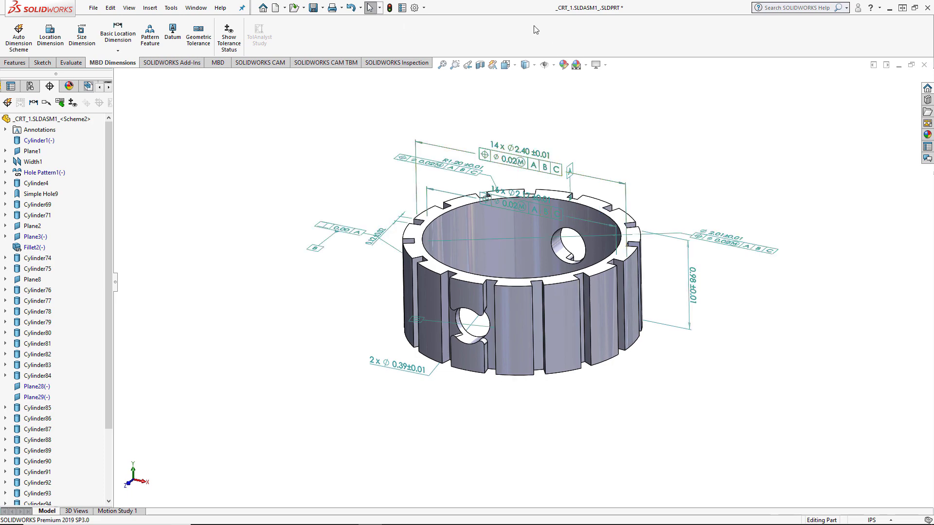
pyautogui.click(286, 9)
pyautogui.click(331, 32)
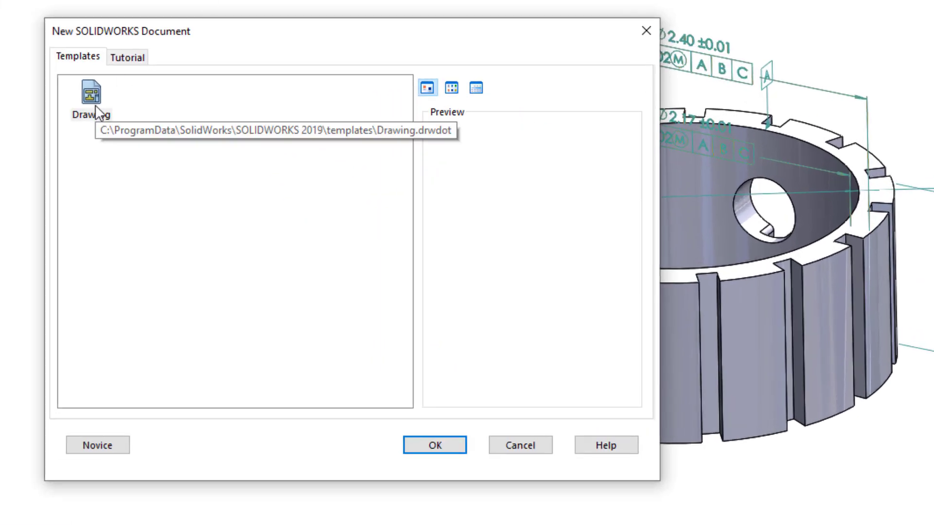
pyautogui.doubleClick(219, 189)
pyautogui.doubleClick(403, 205)
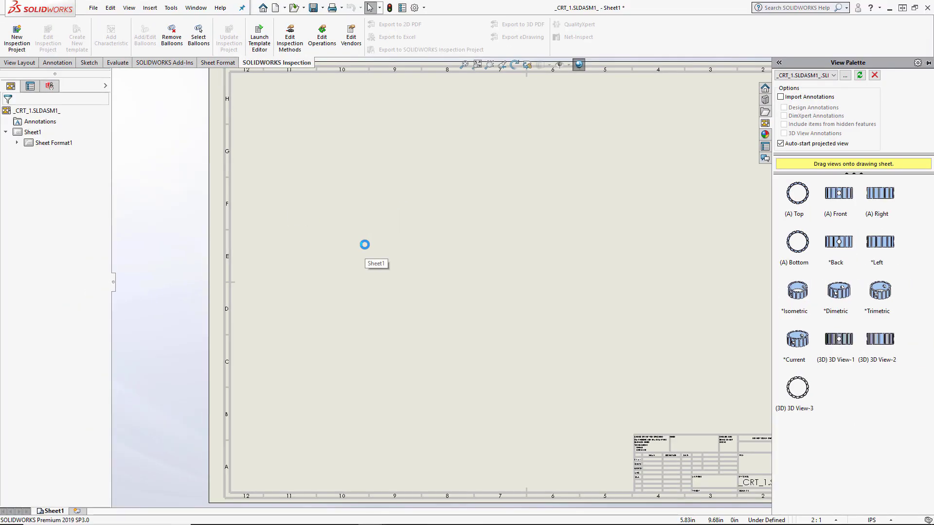
# Place the ring's front view on the sheet and import its DimXpert annotations.
pyautogui.moveTo(729, 326); pyautogui.dragTo(424, 316)
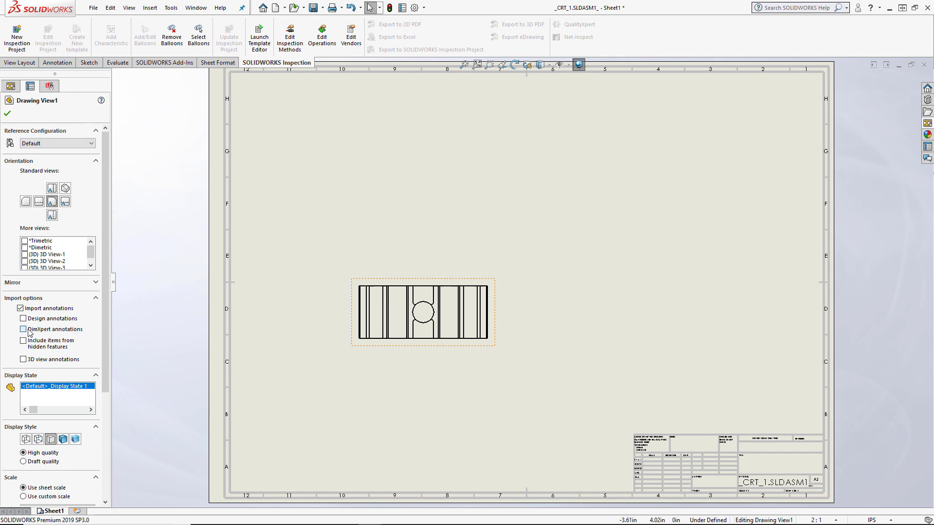
pyautogui.click(23, 329)
pyautogui.click(7, 113)
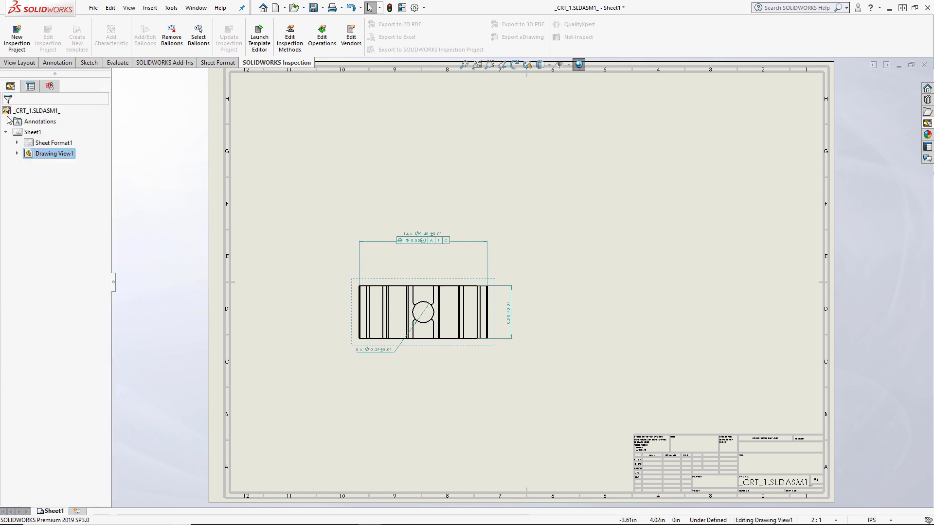
# Add projected top, right and isometric views from the front view.
pyautogui.click(150, 8)
pyautogui.moveTo(163, 38)
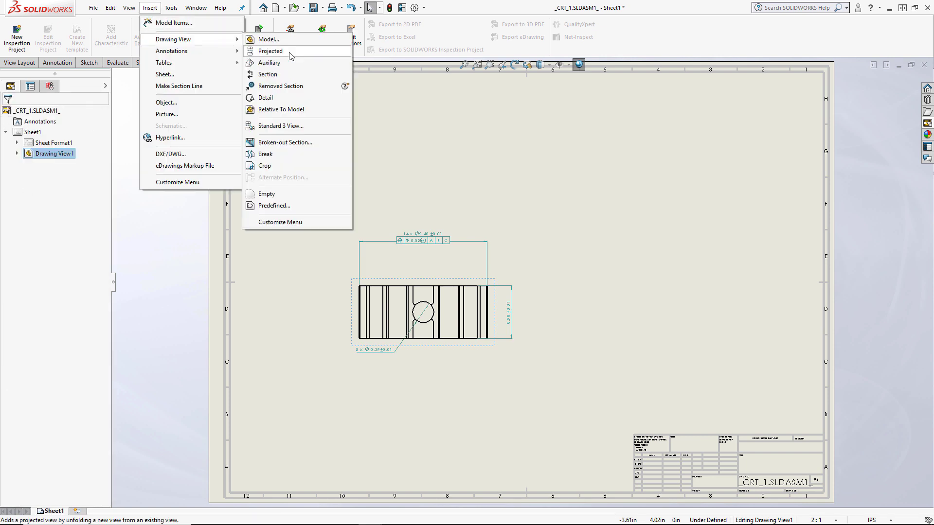
pyautogui.click(271, 54)
pyautogui.click(442, 152)
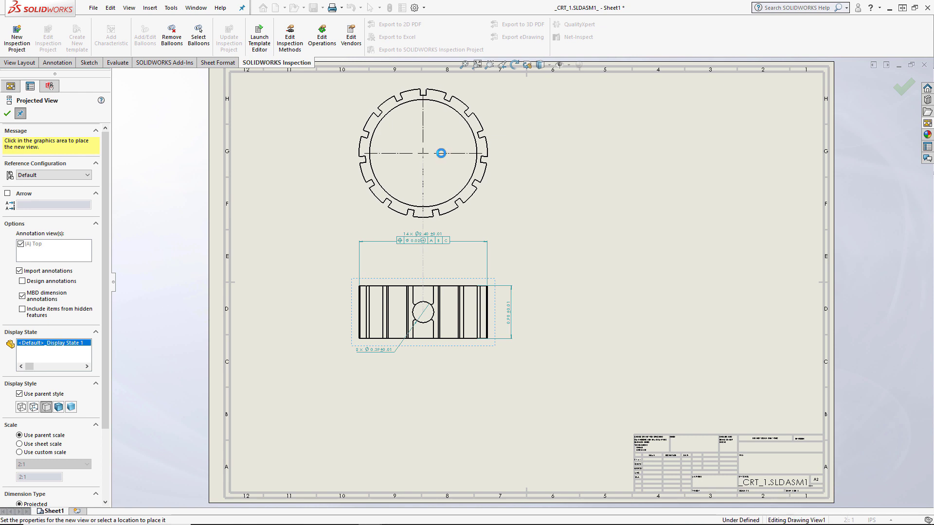
pyautogui.click(640, 322)
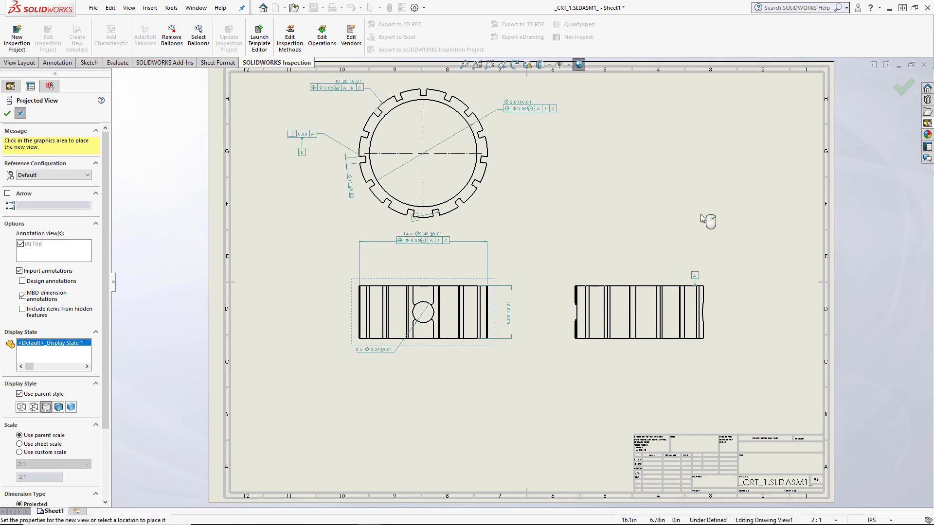
pyautogui.click(608, 265)
pyautogui.press('Escape')
# Rearrange the sheet by moving the isometric view to the upper right and shifting the front and top views down.
pyautogui.moveTo(554, 278); pyautogui.dragTo(672, 265)
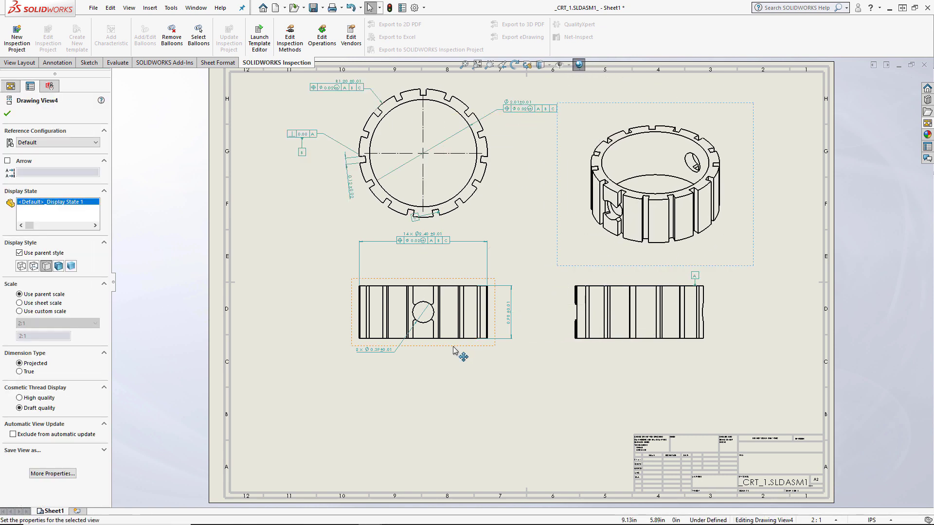
pyautogui.moveTo(451, 350)
pyautogui.mouseDown()
pyautogui.moveTo(431, 375)
pyautogui.moveTo(426, 408)
pyautogui.mouseUp()
pyautogui.moveTo(457, 225); pyautogui.dragTo(459, 256)
# Reposition the datum C label under the top view and the hole-diameter callout under the front view.
pyautogui.moveTo(389, 251); pyautogui.dragTo(389, 253)
pyautogui.press('Escape')
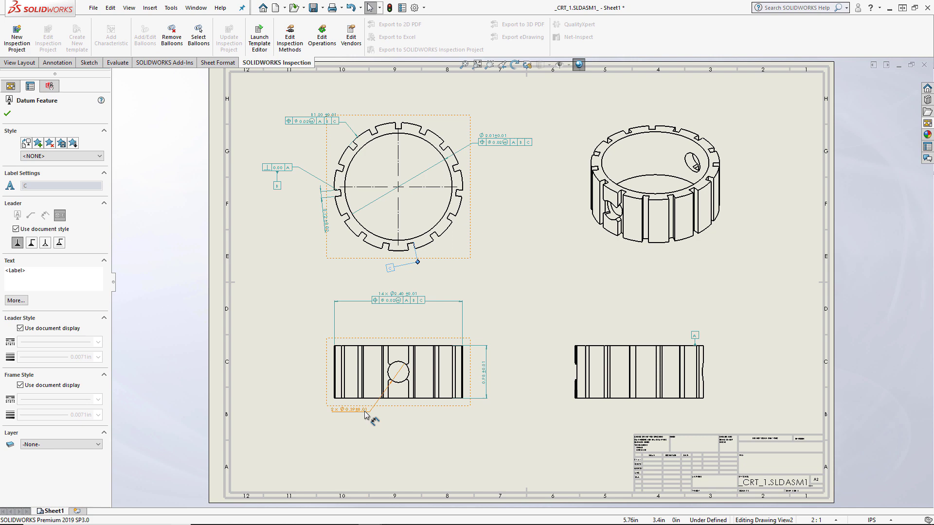
pyautogui.moveTo(366, 414); pyautogui.dragTo(349, 422)
pyautogui.click(643, 410)
# Dimension the overall width of the right view and move the dimension clear above it.
pyautogui.scroll(-6, 620, 325)
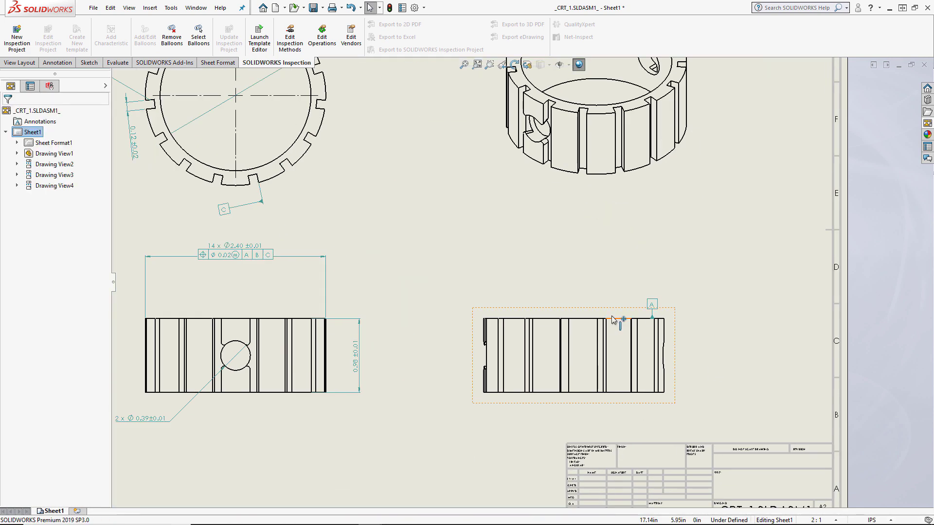
pyautogui.press('d')
pyautogui.click(685, 275)
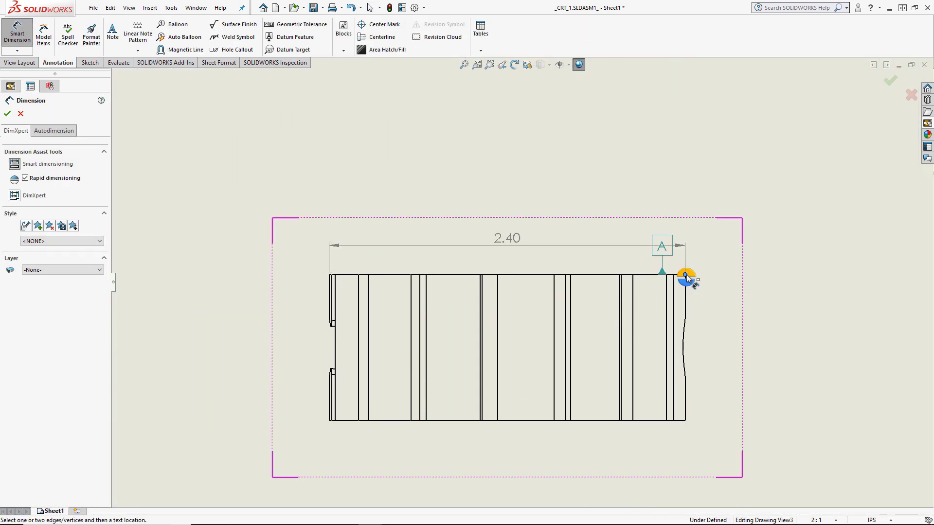
pyautogui.click(574, 228)
pyautogui.press('Escape')
pyautogui.moveTo(518, 246); pyautogui.dragTo(517, 221)
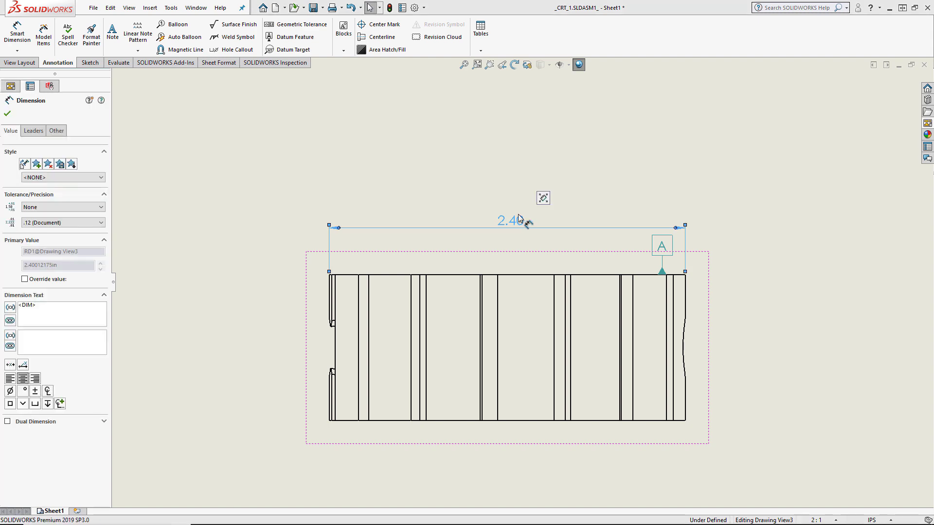
pyautogui.click(297, 194)
pyautogui.press('f')
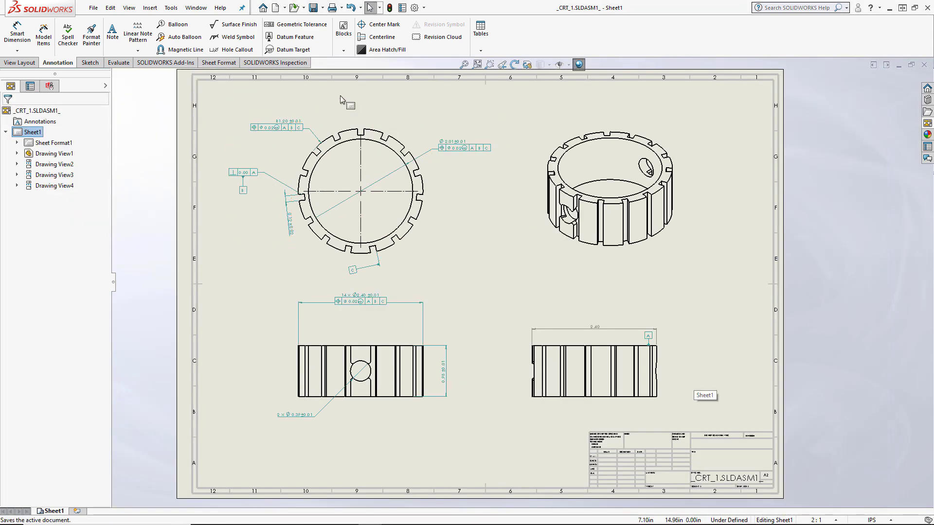
# Start a new inspection project for the drawing with the Default.swidot template.
pyautogui.click(305, 63)
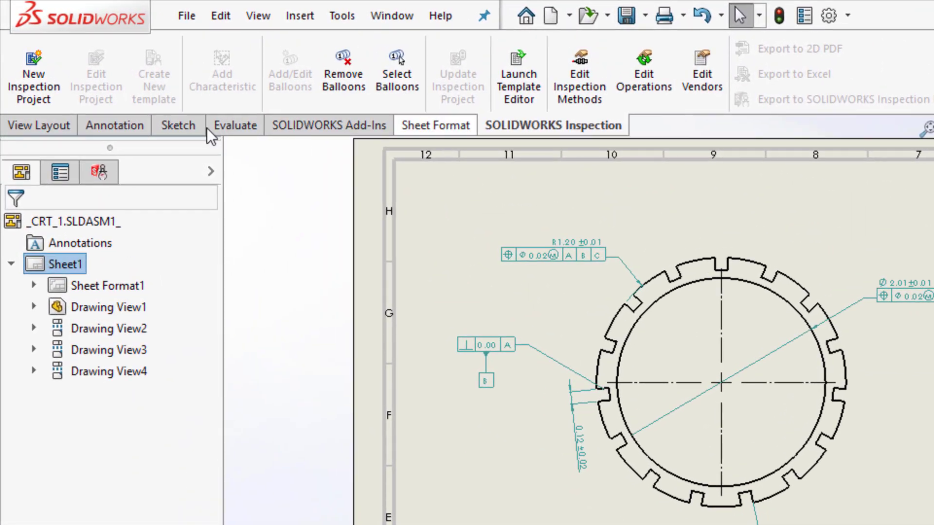
pyautogui.click(30, 90)
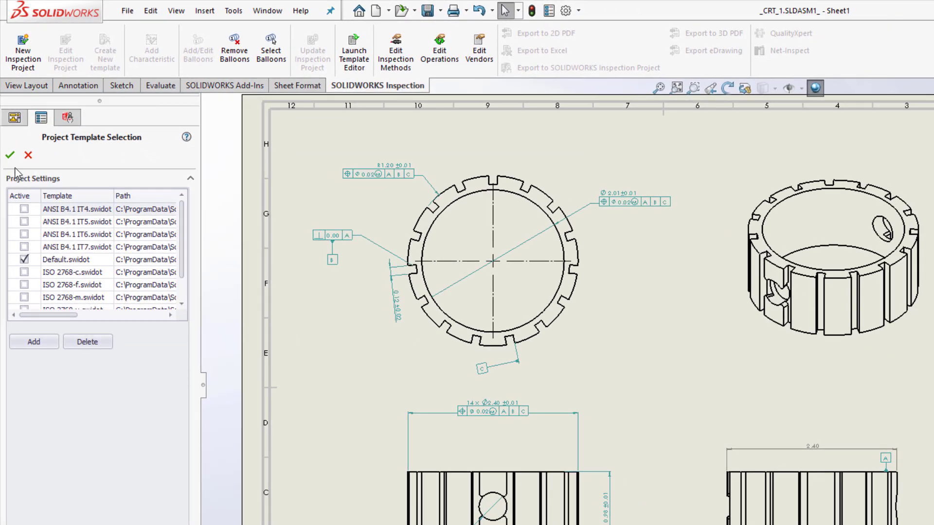
pyautogui.click(10, 155)
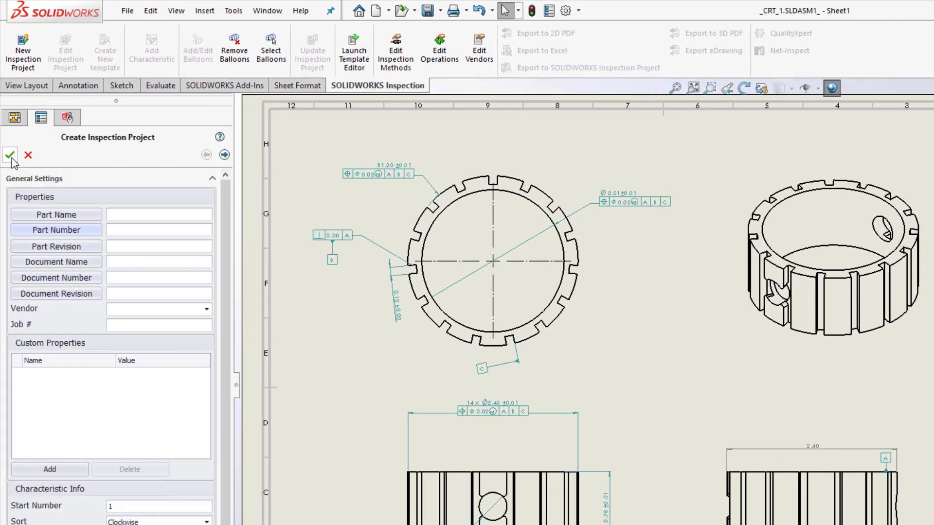
# Link the part name, part number and part revision to the model's PartName, PartNo and Revision custom properties.
pyautogui.click(92, 215)
pyautogui.click(243, 46)
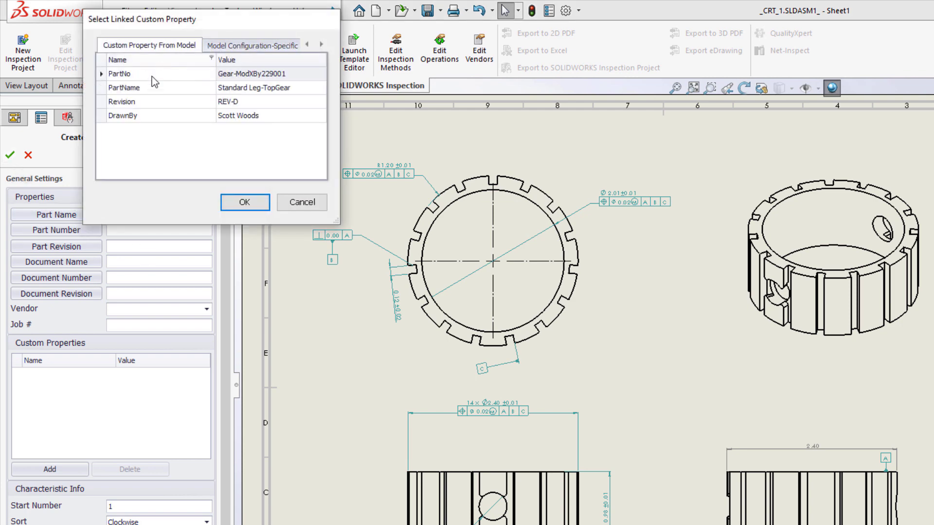
pyautogui.click(143, 92)
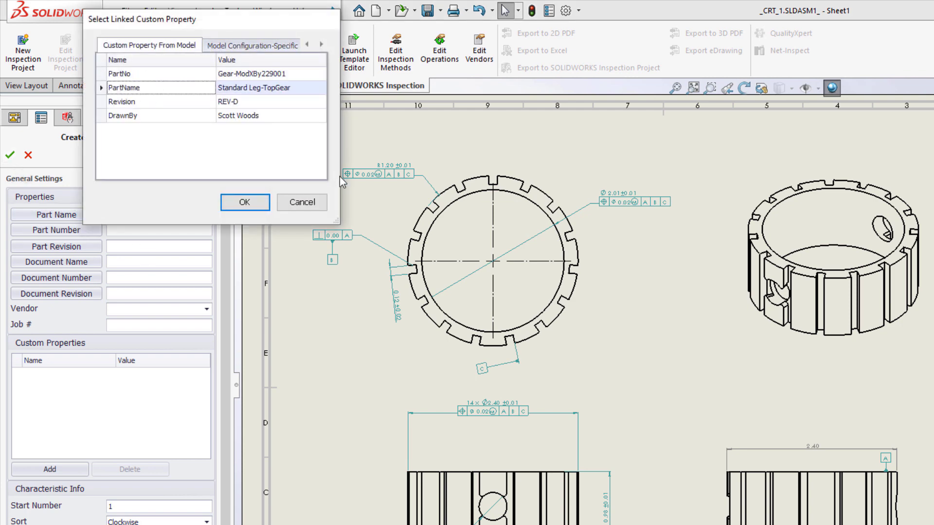
pyautogui.click(245, 202)
# Add a custom property named Drawn By to the inspection project and link its value to the model's DrawnBy property.
pyautogui.click(50, 469)
pyautogui.write('Drawn B')
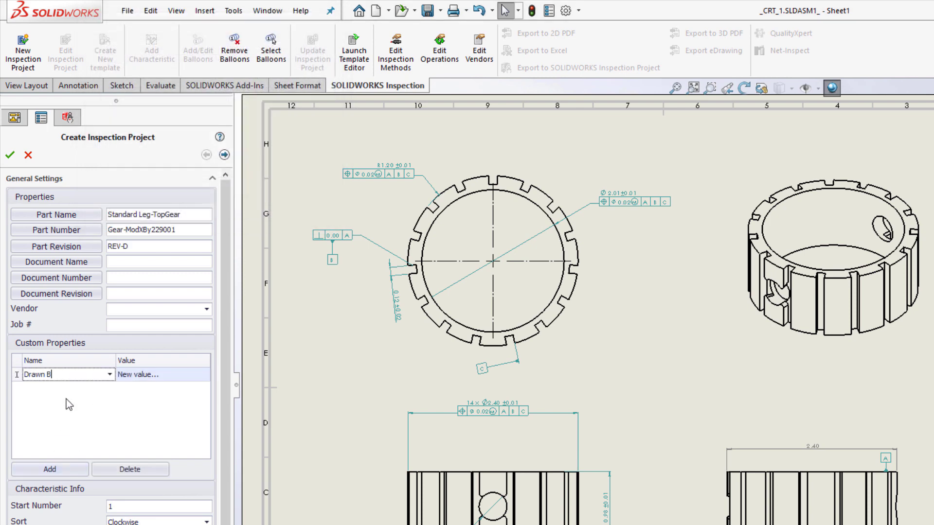
pyautogui.write('y')
pyautogui.click(203, 374)
pyautogui.click(184, 40)
pyautogui.click(116, 109)
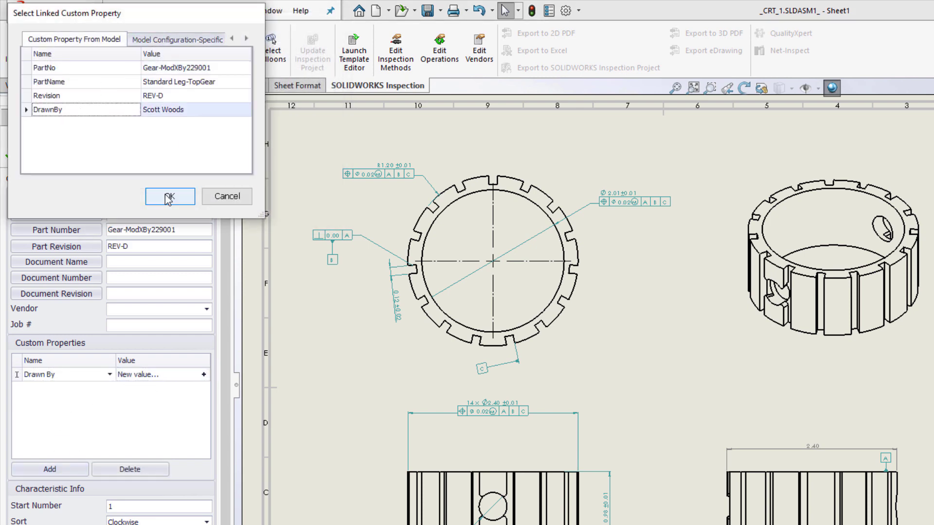
pyautogui.click(169, 197)
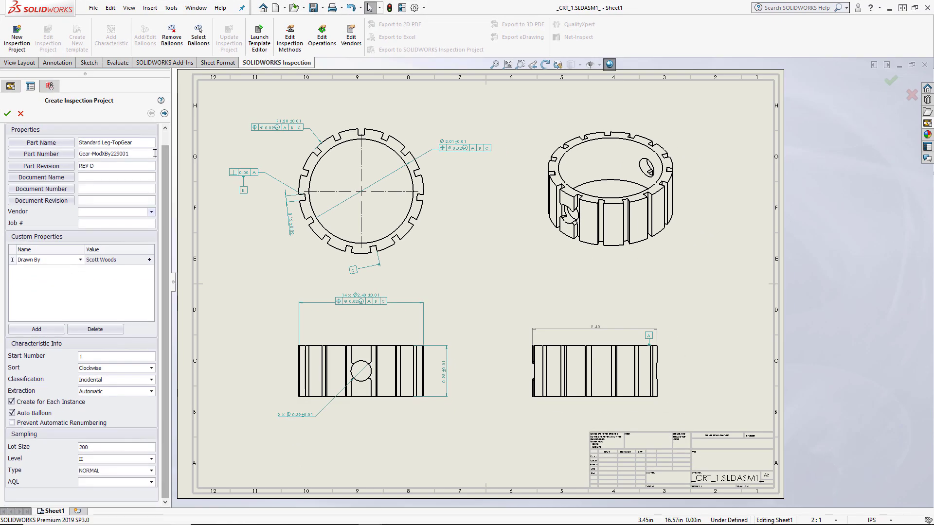
# Accept the default extraction settings and the by-precision tolerances in inches, and create the inspection project.
pyautogui.click(165, 114)
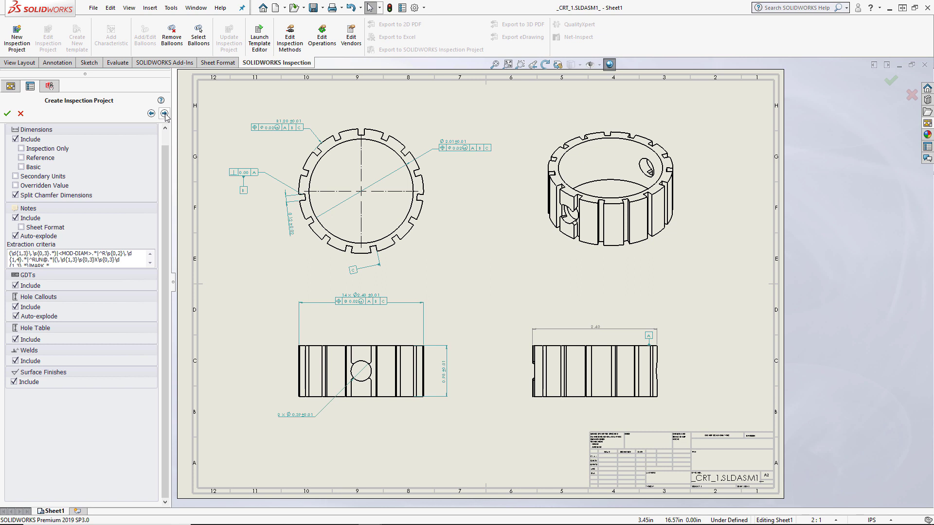
pyautogui.click(165, 114)
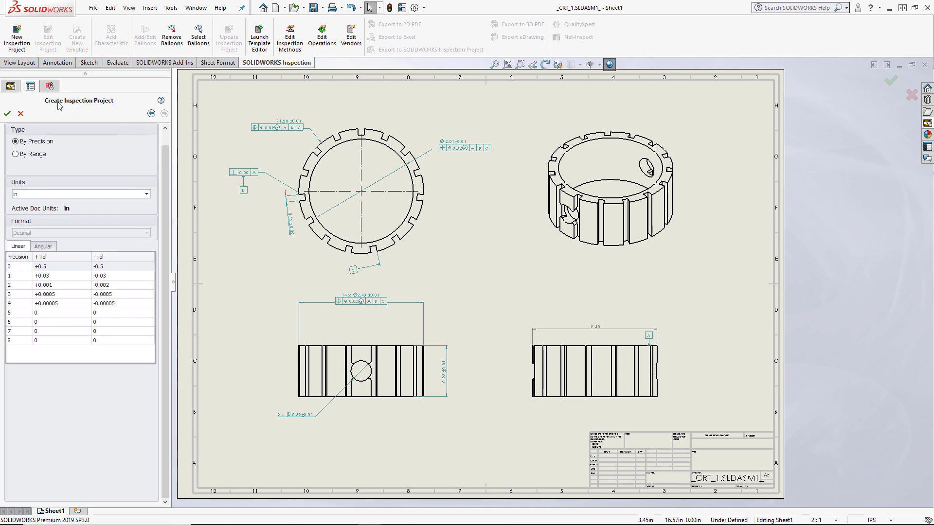
pyautogui.click(7, 114)
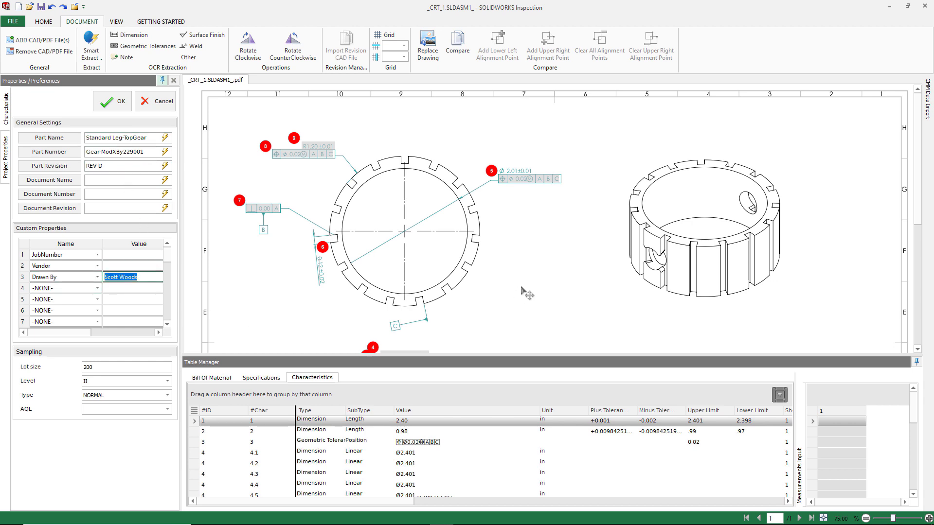
# In SOLIDWORKS Inspection, use Smart Extract to capture the 2 x Ø 0.39±0.01 hole callout under the front view as a single characteristic.
pyautogui.moveTo(919, 212); pyautogui.dragTo(919, 293)
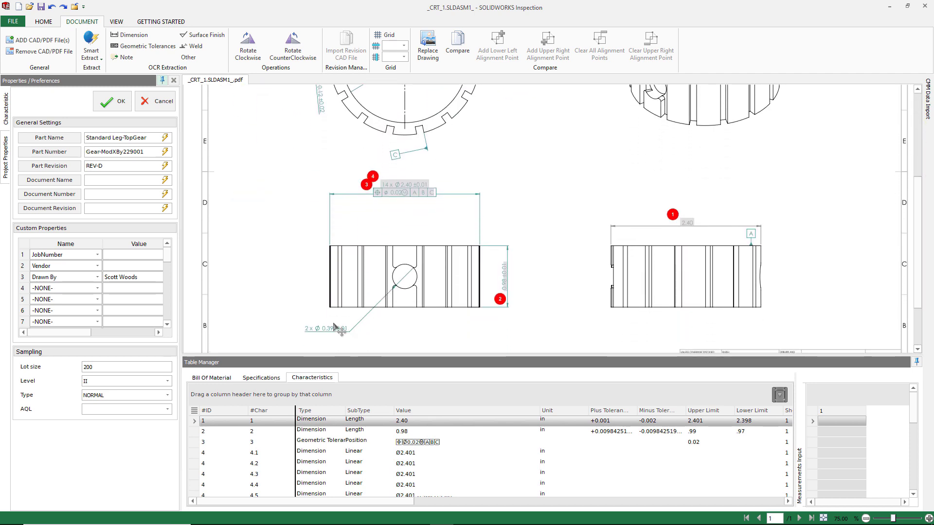
pyautogui.click(95, 41)
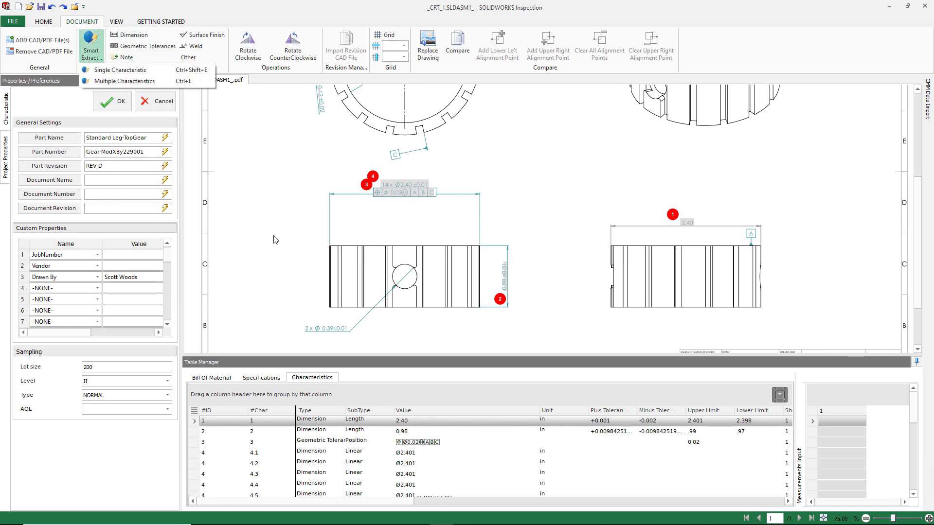
pyautogui.click(122, 71)
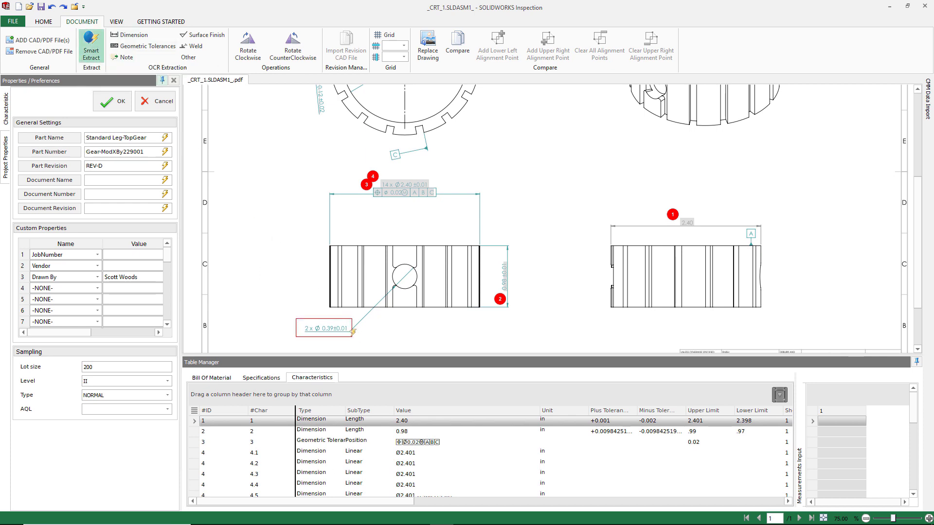
pyautogui.click(354, 332)
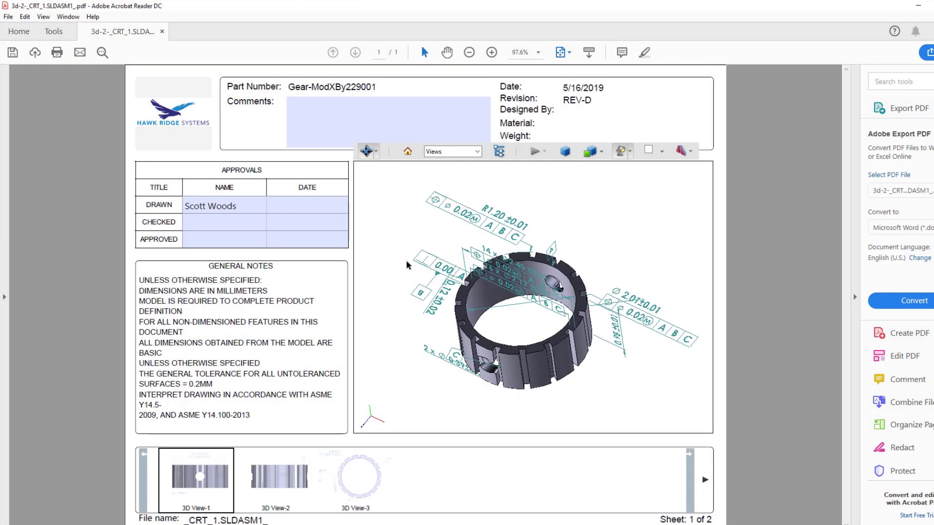
# In Adobe Acrobat Reader, examine the annotated ring in the 3D PDF from several angles and in 3D View-3.
pyautogui.moveTo(406, 265)
pyautogui.mouseDown()
pyautogui.moveTo(429, 244)
pyautogui.moveTo(429, 213)
pyautogui.moveTo(467, 253)
pyautogui.moveTo(593, 315)
pyautogui.moveTo(646, 315)
pyautogui.moveTo(637, 317)
pyautogui.mouseUp()
pyautogui.moveTo(481, 312); pyautogui.dragTo(493, 282)
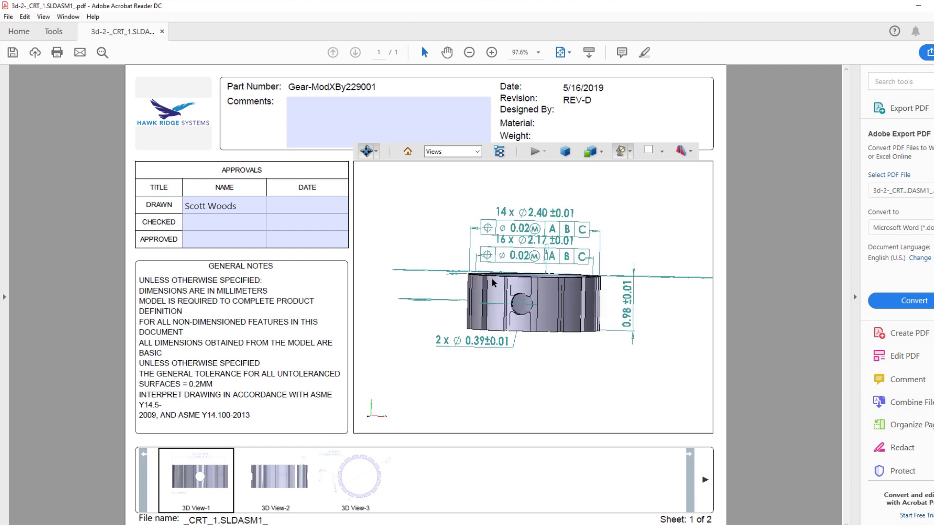
pyautogui.moveTo(549, 302); pyautogui.dragTo(494, 365)
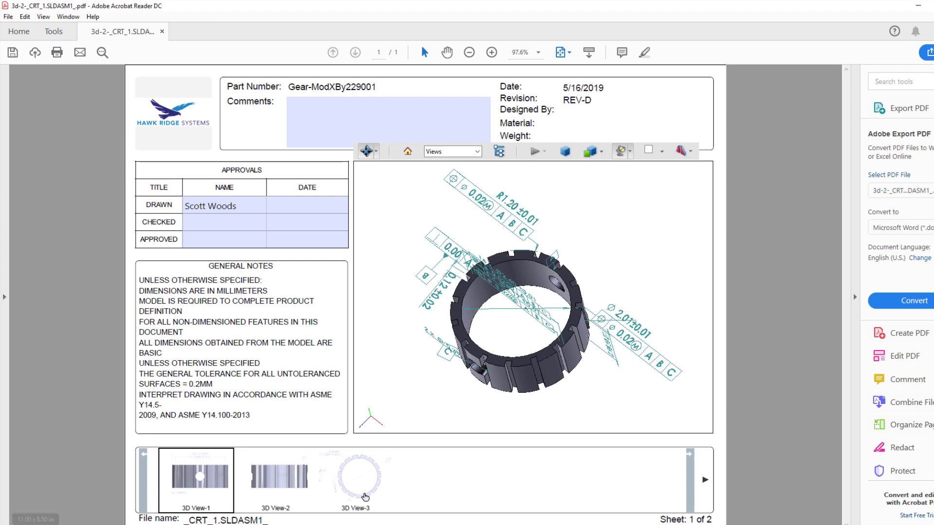
pyautogui.click(365, 496)
pyautogui.keyDown('ctrl'); pyautogui.moveTo(602, 373); pyautogui.dragTo(564, 395); pyautogui.keyUp('ctrl')
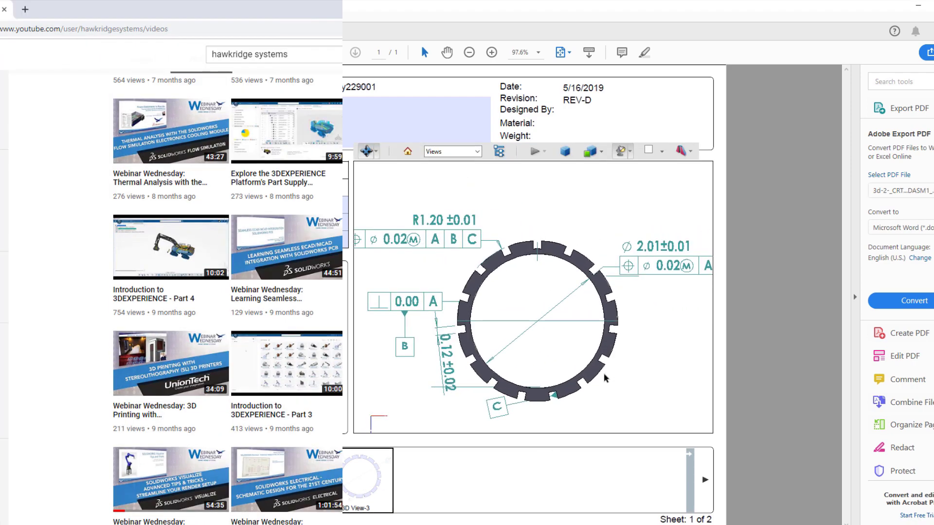
pyautogui.scroll(5, 926, 247)
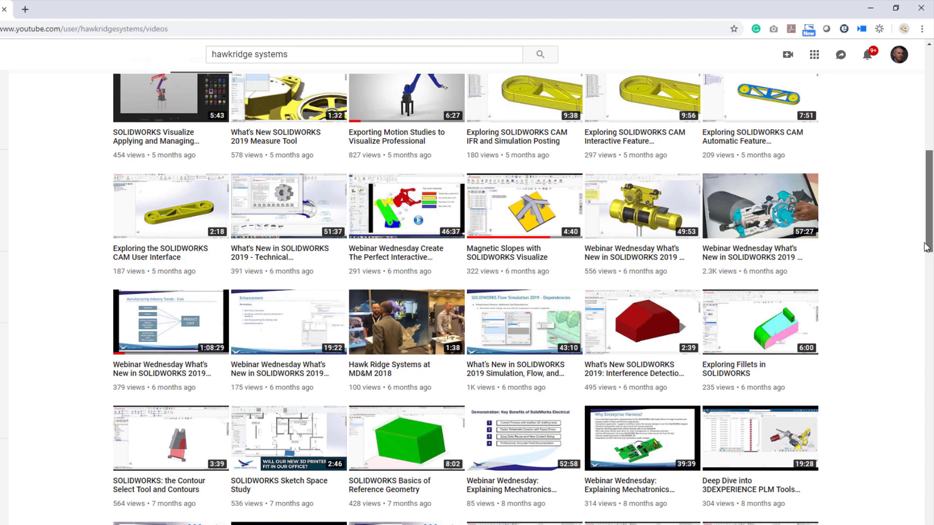
# In the web browser, subscribe to the Hawk Ridge Systems YouTube channel.
pyautogui.moveTo(926, 247); pyautogui.dragTo(930, 152)
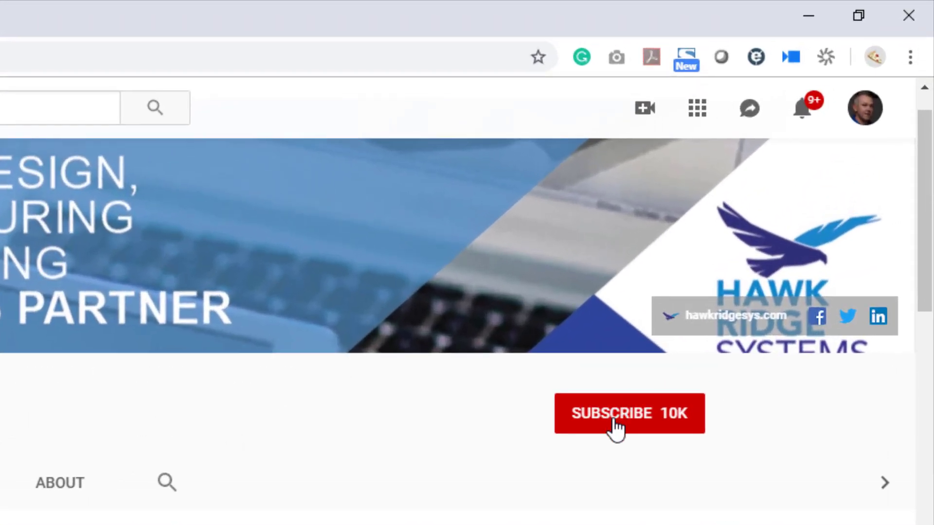
pyautogui.click(614, 426)
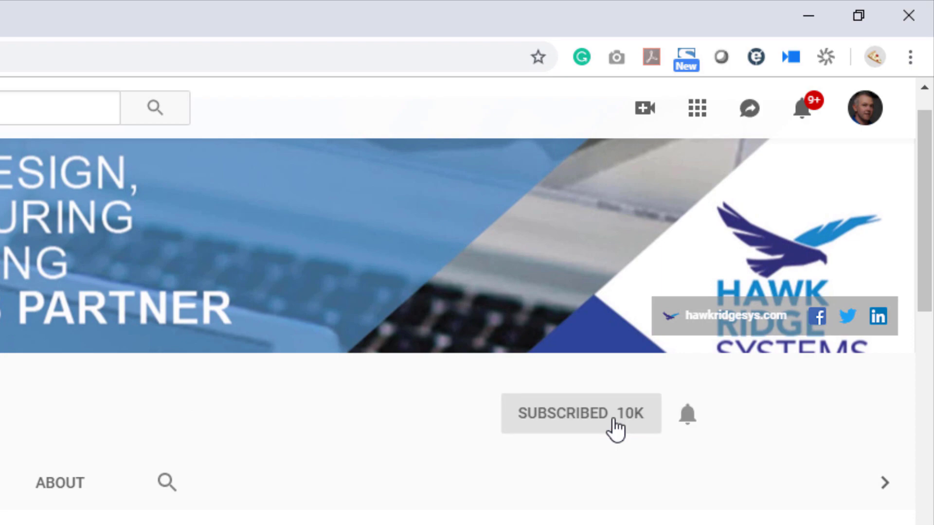